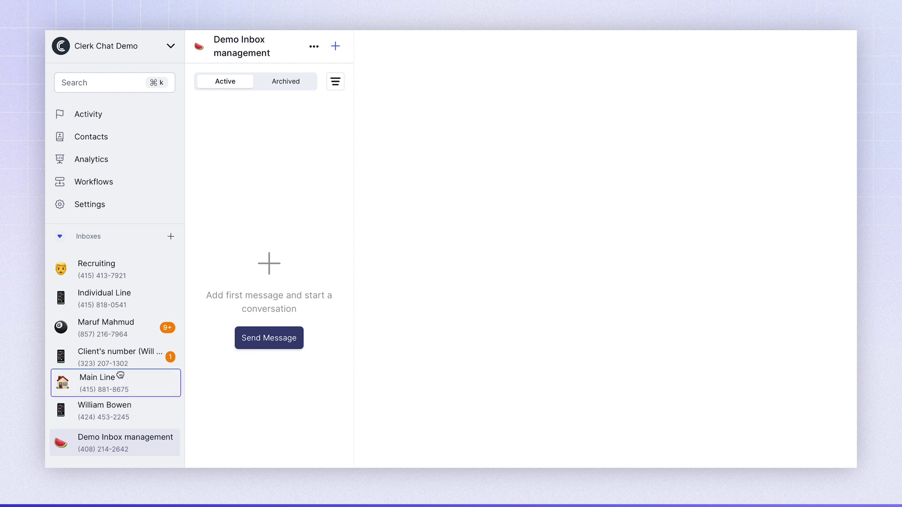
Step: Drag the Main Line inbox to the first position in the sidebar Inboxes list
mouse_move(120, 420)
mouse_down()
mouse_move(122, 356)
mouse_move(137, 312)
mouse_move(129, 302)
mouse_up()
scroll(129, 361, down, 1)
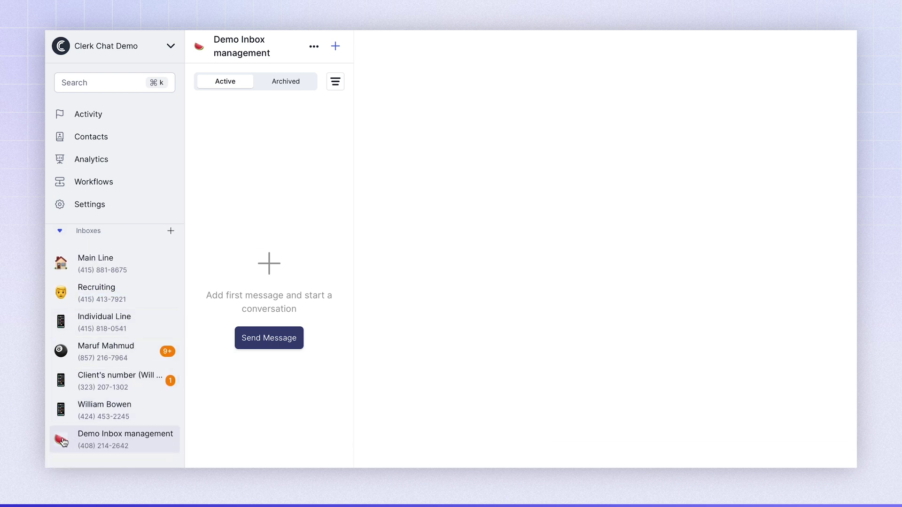
click(61, 440)
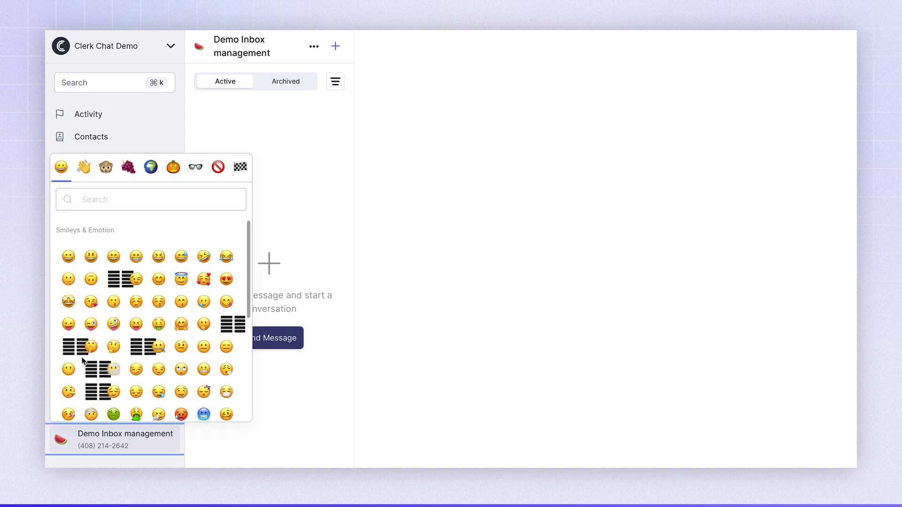
Step: Replace the Demo Inbox watermelon icon with the globe emoji from Travel & Places
click(152, 173)
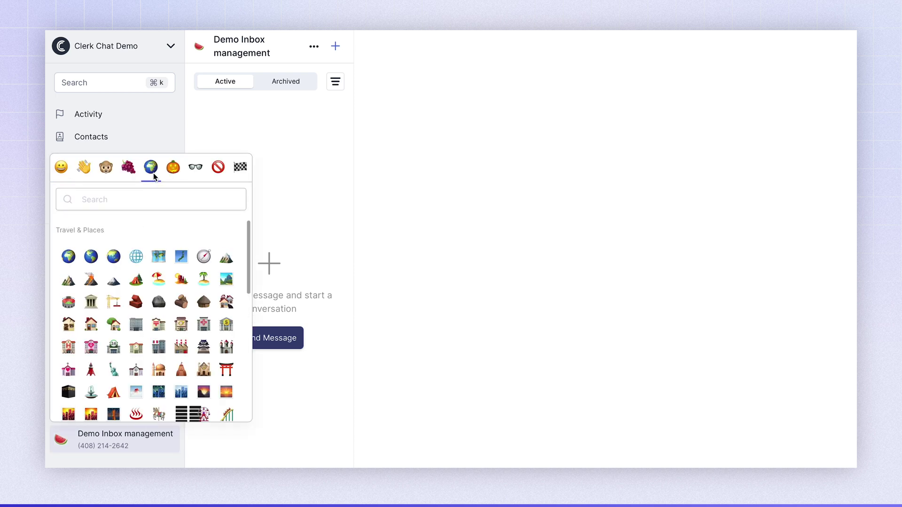
click(136, 256)
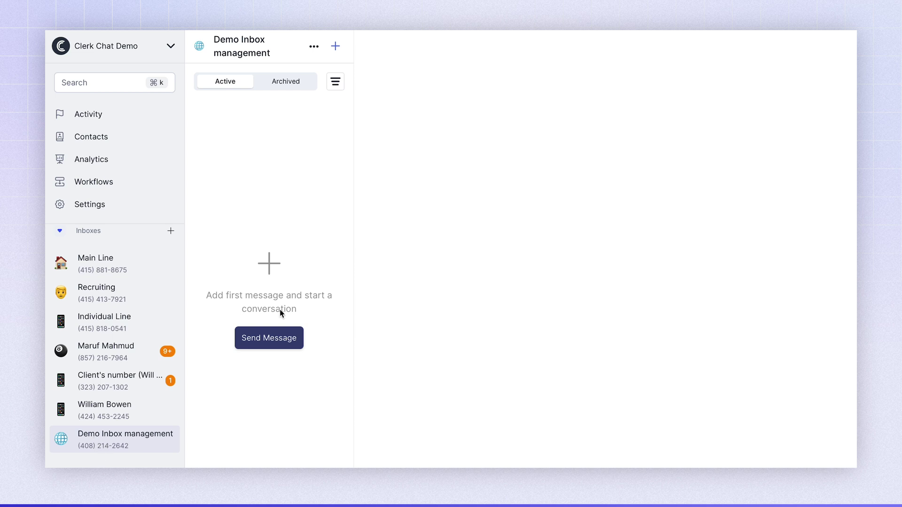
Step: Open the Demo Inbox management settings and toggle its visibility, leaving it Private
click(313, 51)
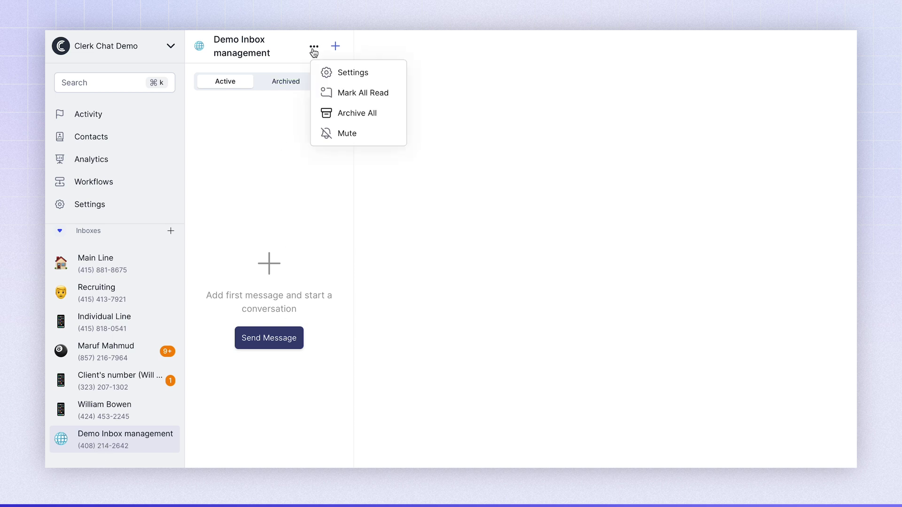
click(380, 75)
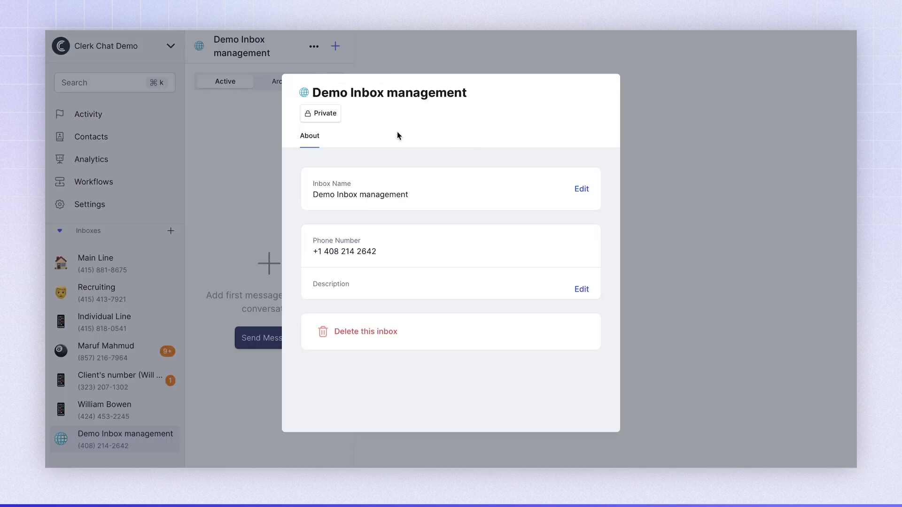
click(329, 117)
click(330, 118)
click(333, 114)
click(321, 116)
Step: Rename the inbox to 'This is an old inbox' and briefly highlight its phone number
click(581, 189)
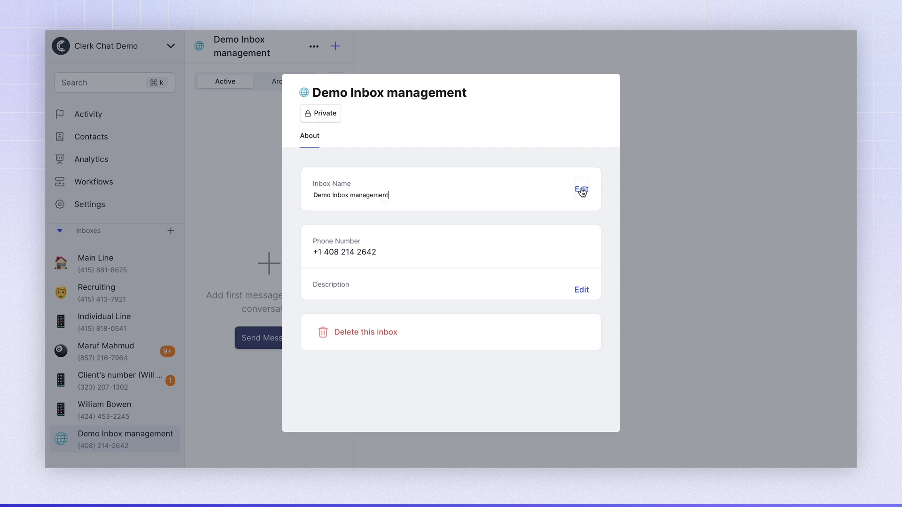
triple_click(387, 196)
text(This is an o)
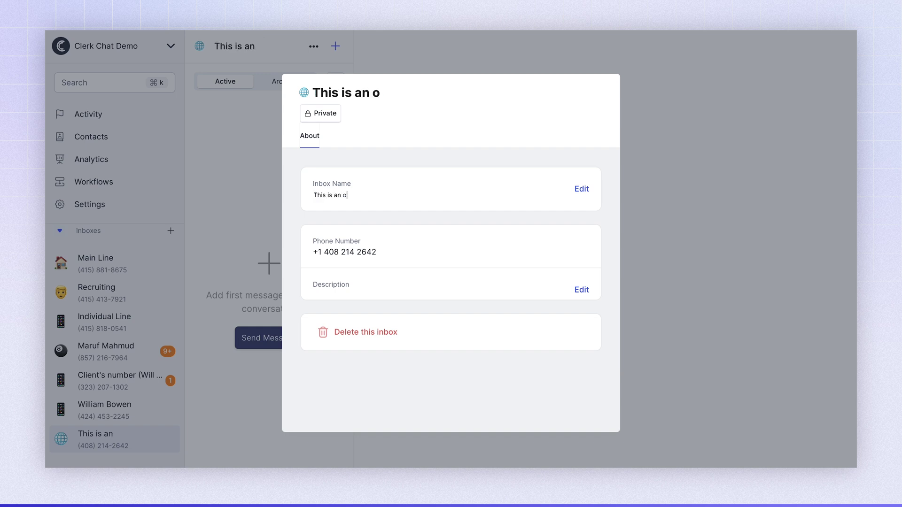
text(ld inbox)
key(Return)
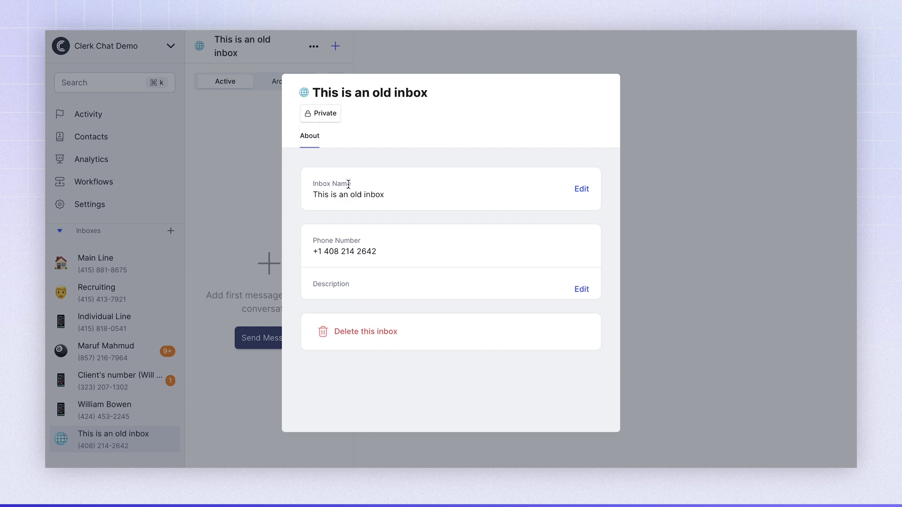
drag(314, 254, 392, 253)
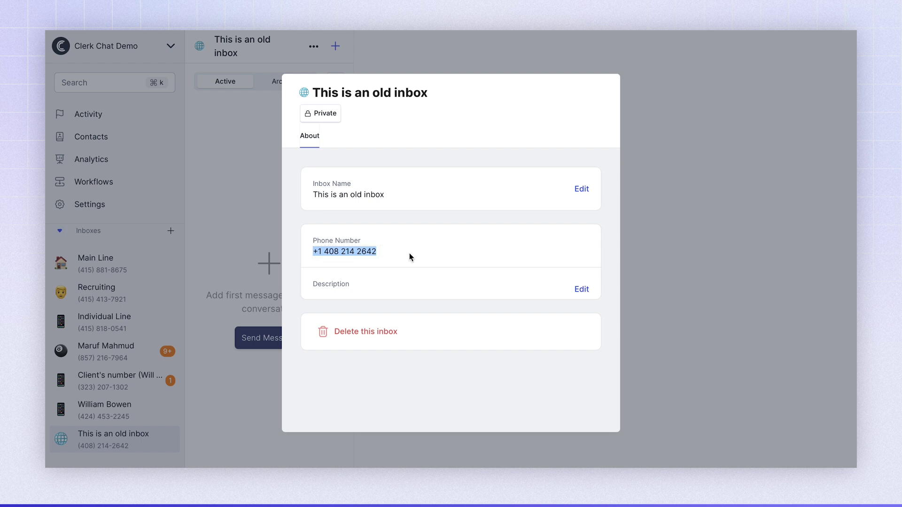
click(415, 257)
Step: Save the description 'I want to delete this old inbox' for the inbox
click(581, 288)
text(T)
key(BackSpace)
text(I want to delete this old inbox)
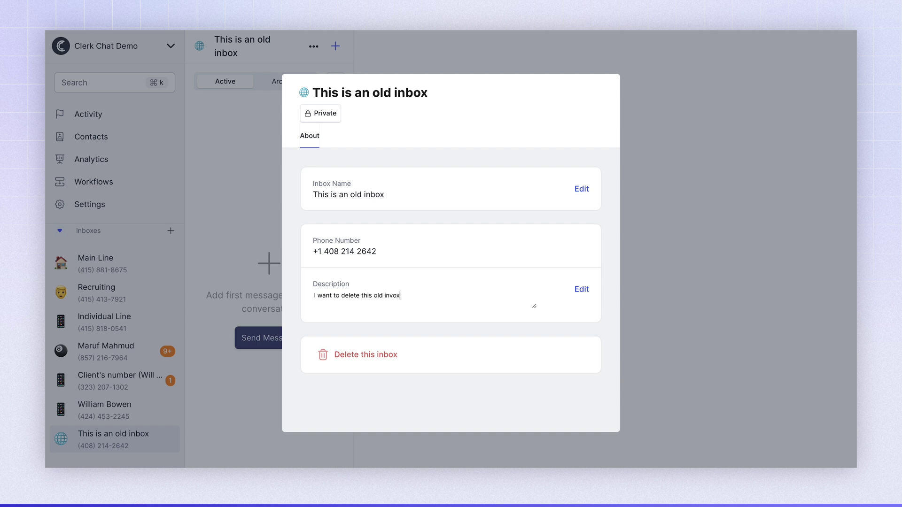
key(Return)
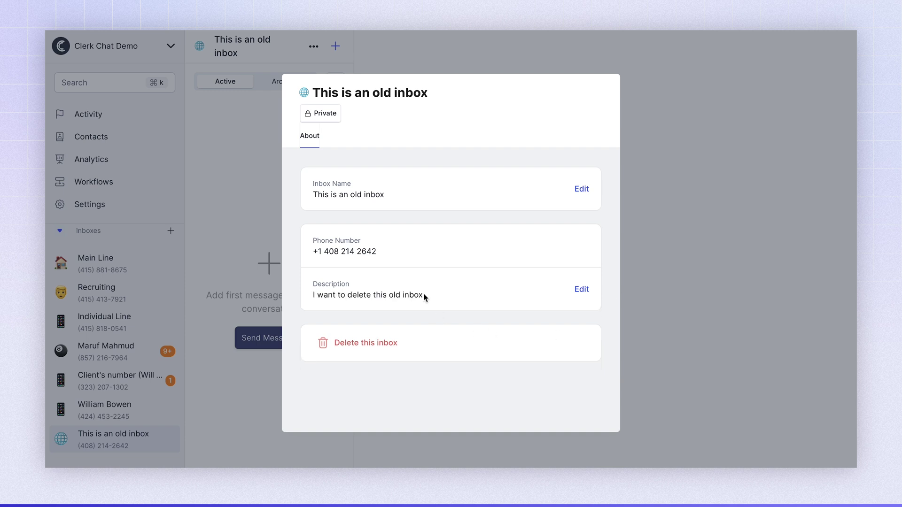
click(349, 352)
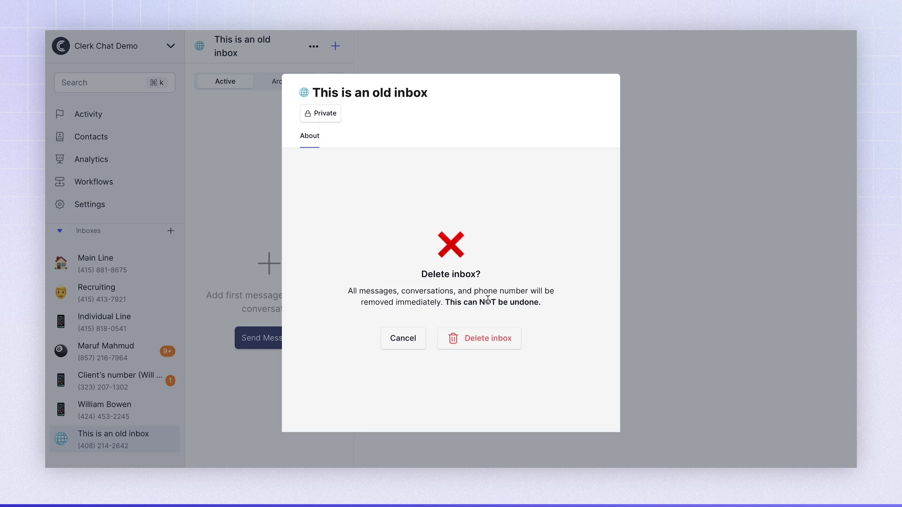
Step: Confirm permanently deleting the old inbox, leaving Main Line showing
click(513, 346)
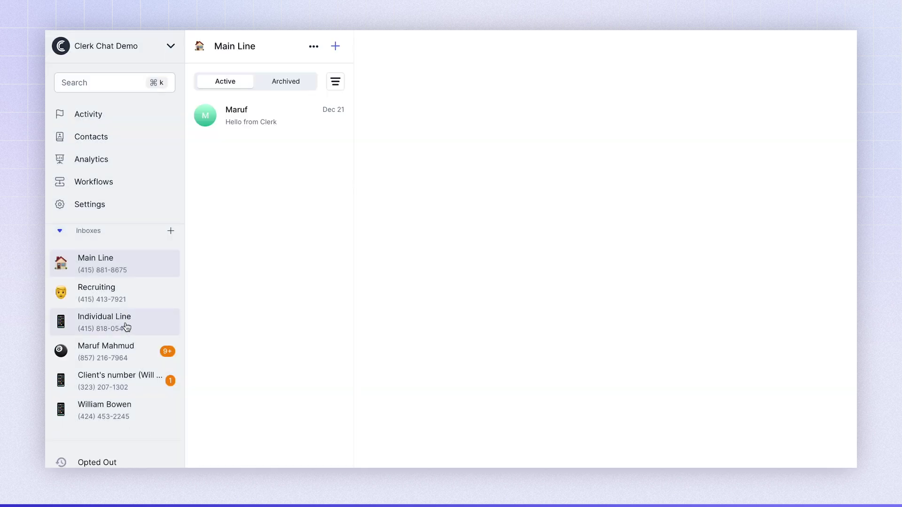